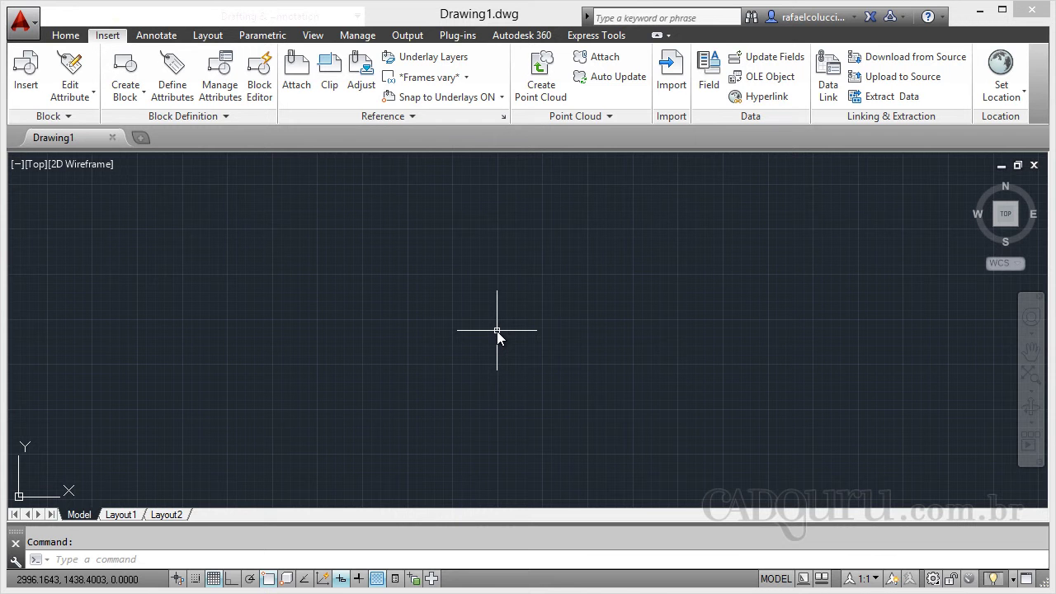
- Draw a bent two-segment polyline on the left, rising to the upper right
{"action": "type", "text": "pl"}
{"action": "key", "text": "Return"}
{"action": "left_click", "coordinate": [177, 417]}
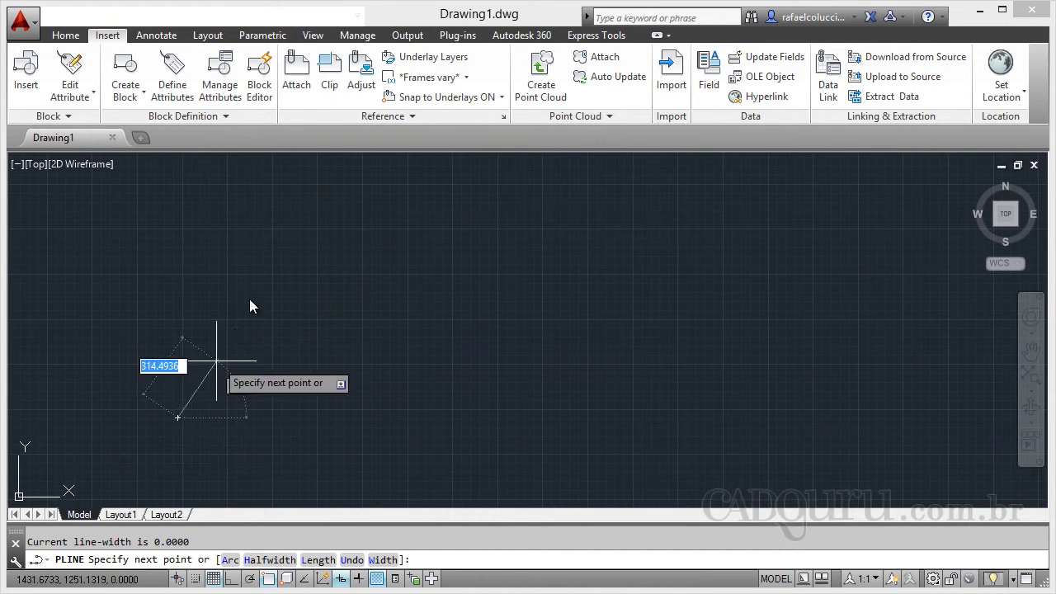
{"action": "left_click", "coordinate": [259, 266]}
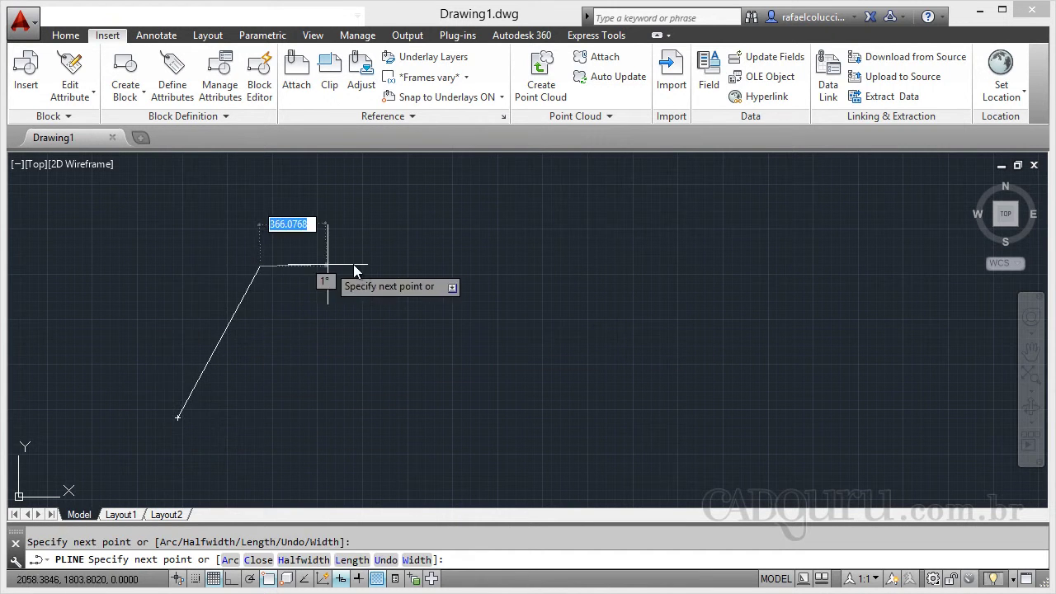
{"action": "left_click", "coordinate": [401, 223]}
{"action": "key", "text": "Escape"}
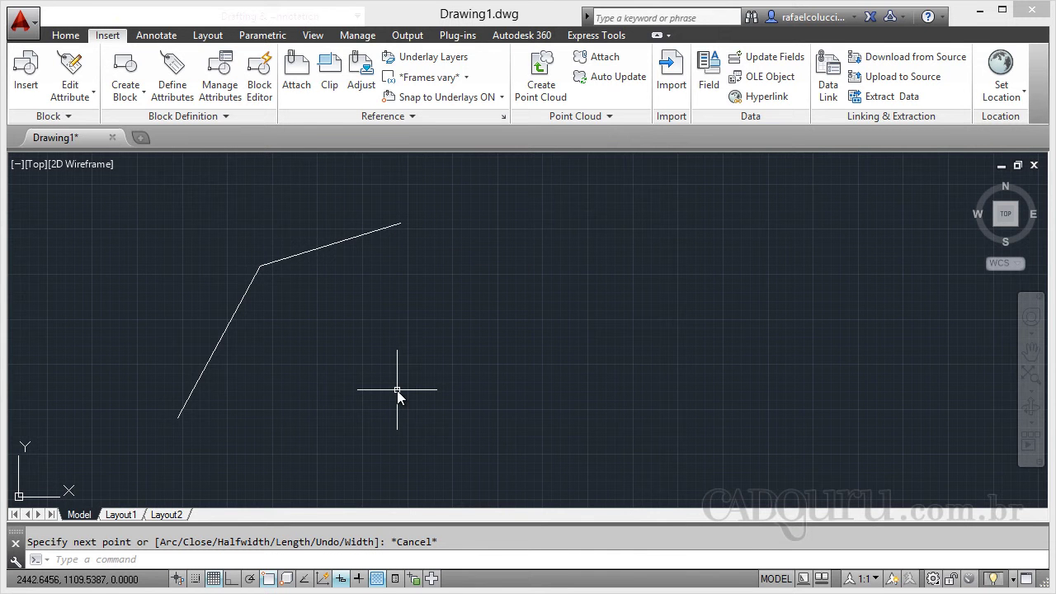
- With Ortho on, draw a right-angle polyline going up, then right, on the right side
{"action": "type", "text": "pl"}
{"action": "key", "text": "Return"}
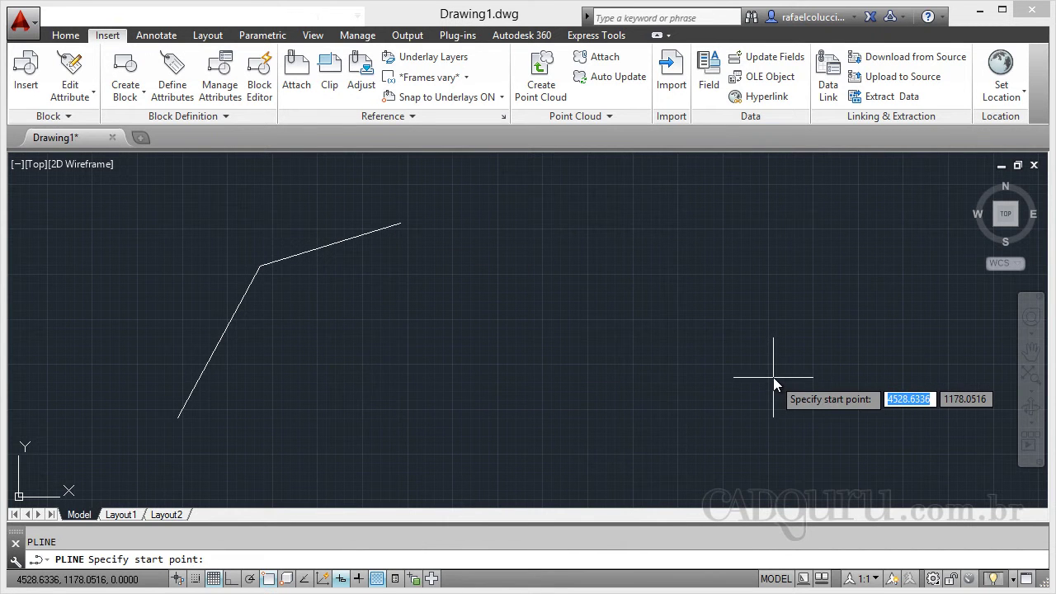
{"action": "key", "text": "F8"}
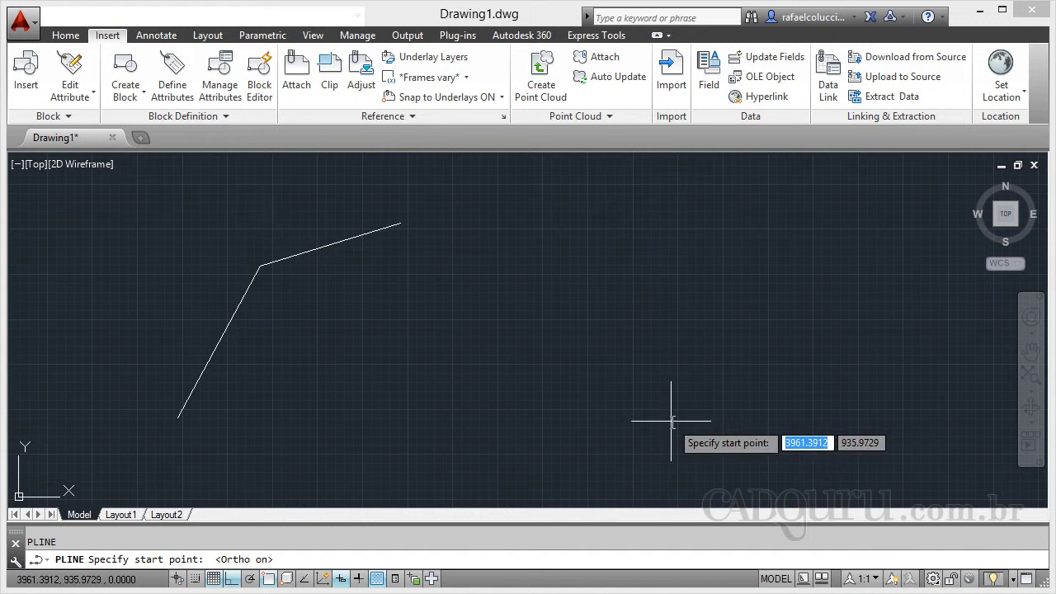
{"action": "left_click", "coordinate": [671, 421]}
{"action": "left_click", "coordinate": [671, 226]}
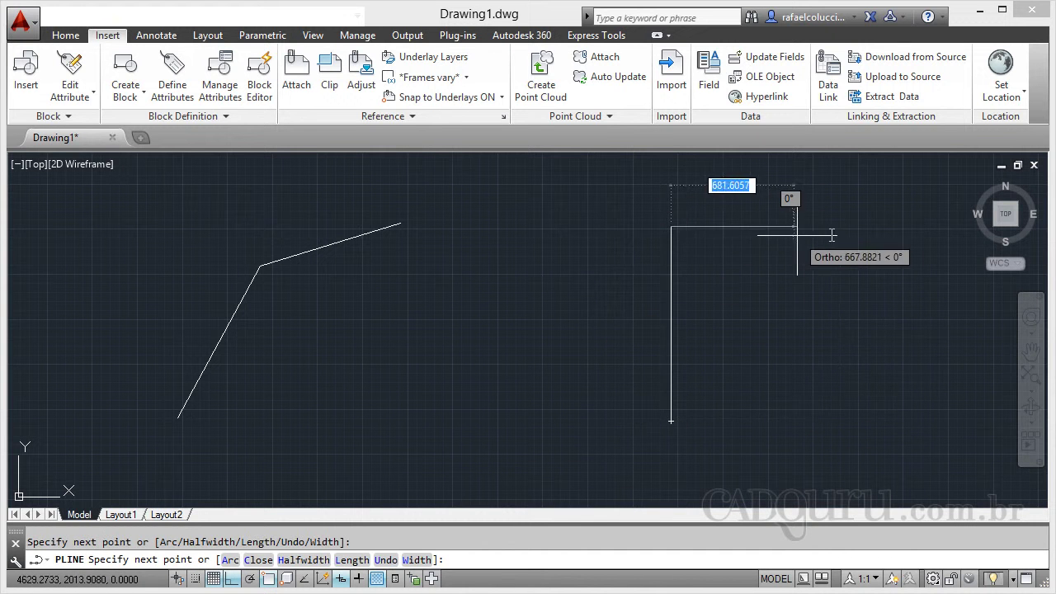
{"action": "left_click", "coordinate": [844, 236]}
{"action": "key", "text": "Escape"}
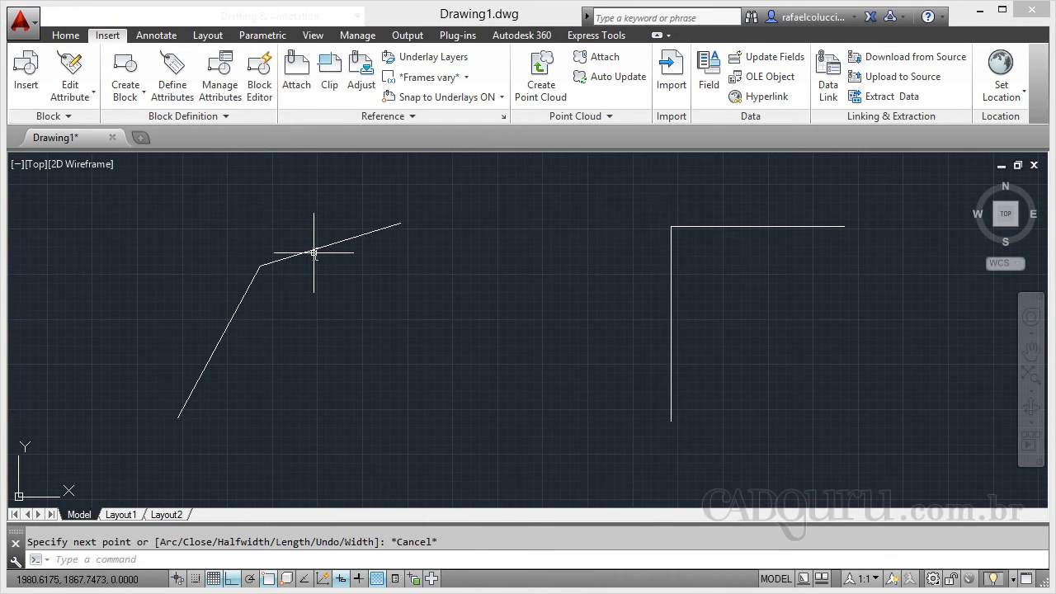
- Fillet the left polyline's lower and upper segments with radius 150
{"action": "type", "text": "F"}
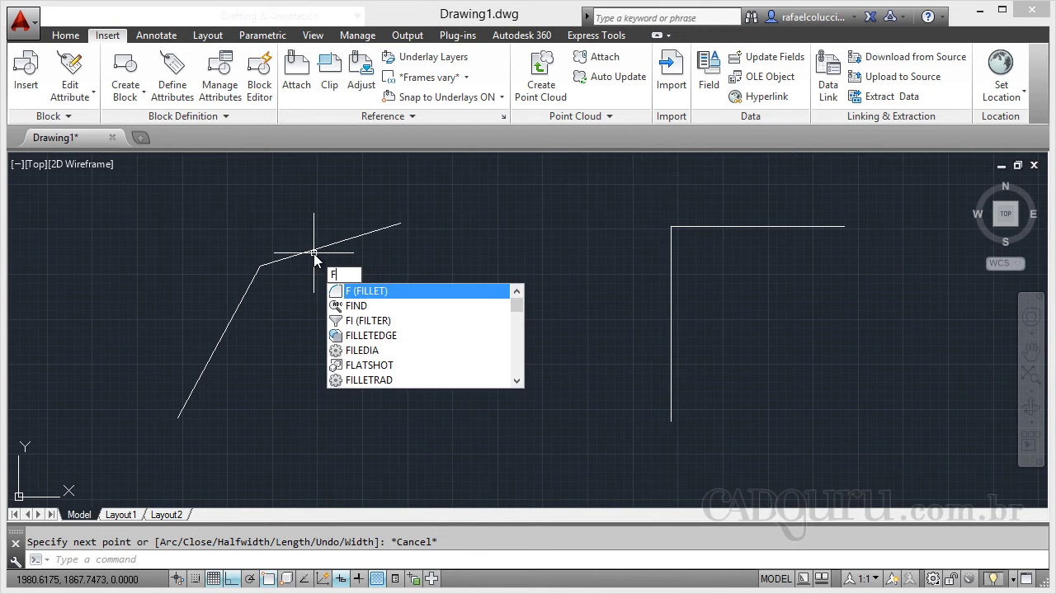
{"action": "left_click", "coordinate": [363, 293]}
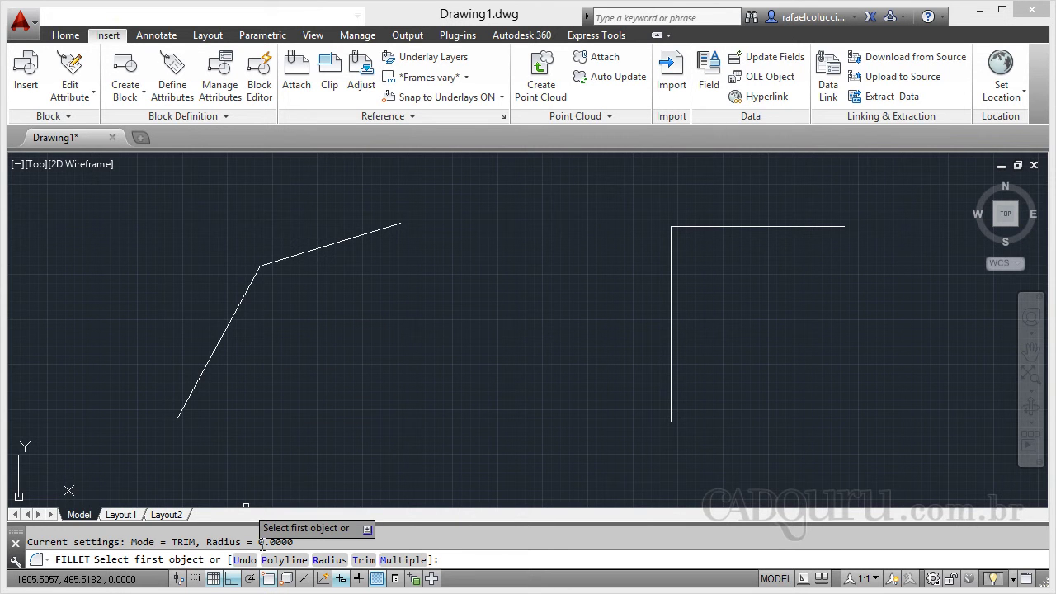
{"action": "left_click", "coordinate": [330, 561]}
{"action": "type", "text": "150"}
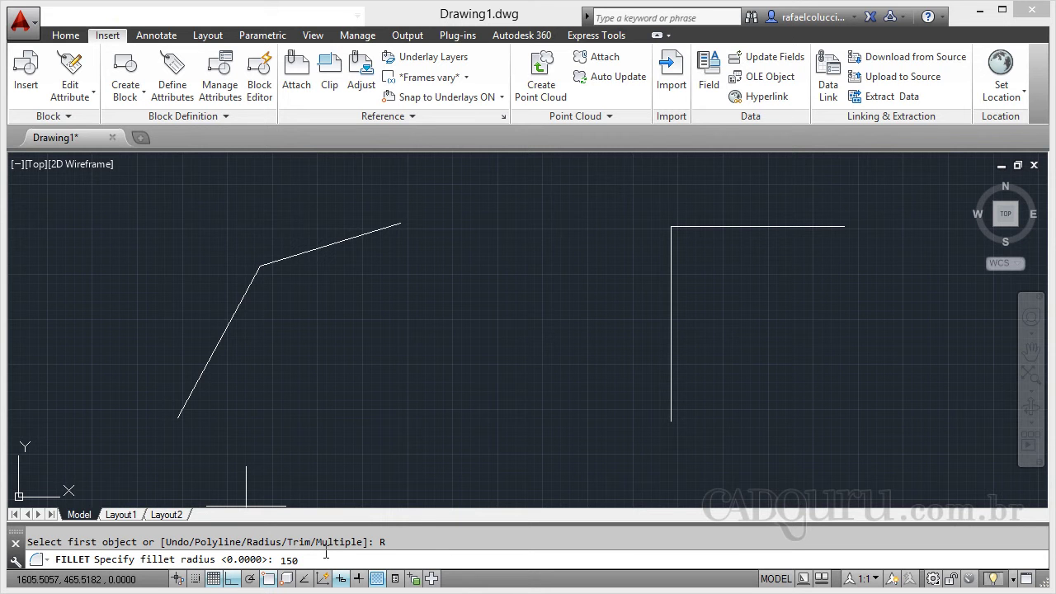
{"action": "key", "text": "Return"}
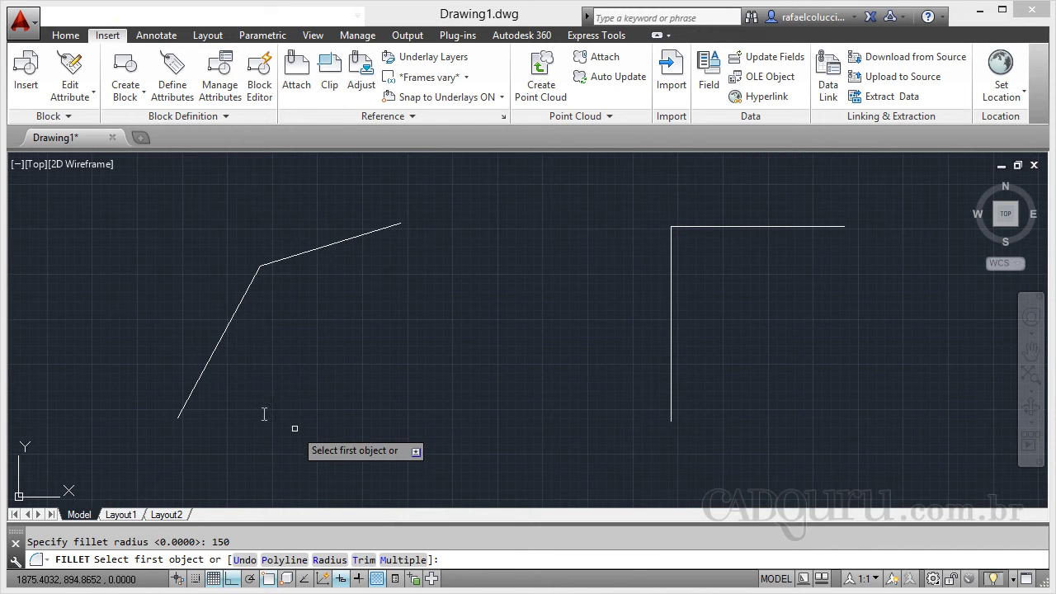
{"action": "left_click", "coordinate": [250, 283]}
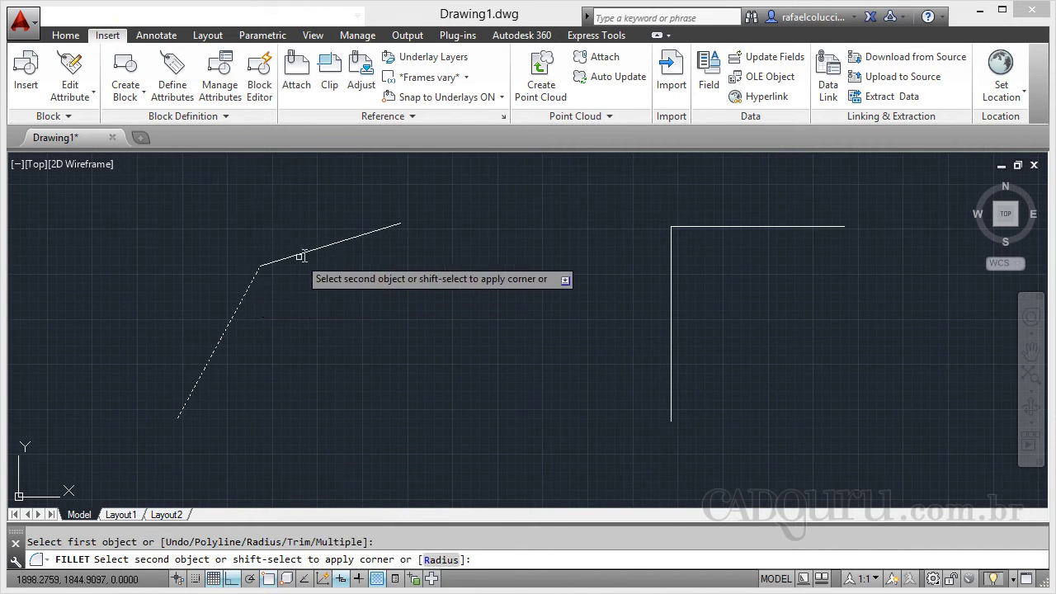
{"action": "left_click", "coordinate": [302, 252]}
{"action": "scroll", "coordinate": [281, 256], "scroll_direction": "up", "scroll_amount": 3}
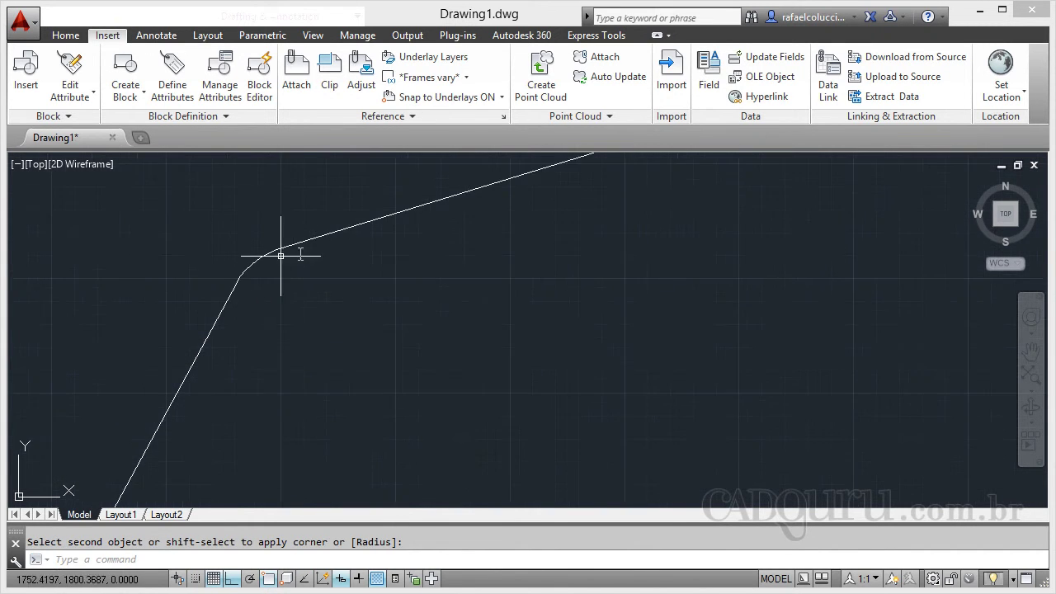
{"action": "scroll", "coordinate": [281, 255], "scroll_direction": "up", "scroll_amount": 2}
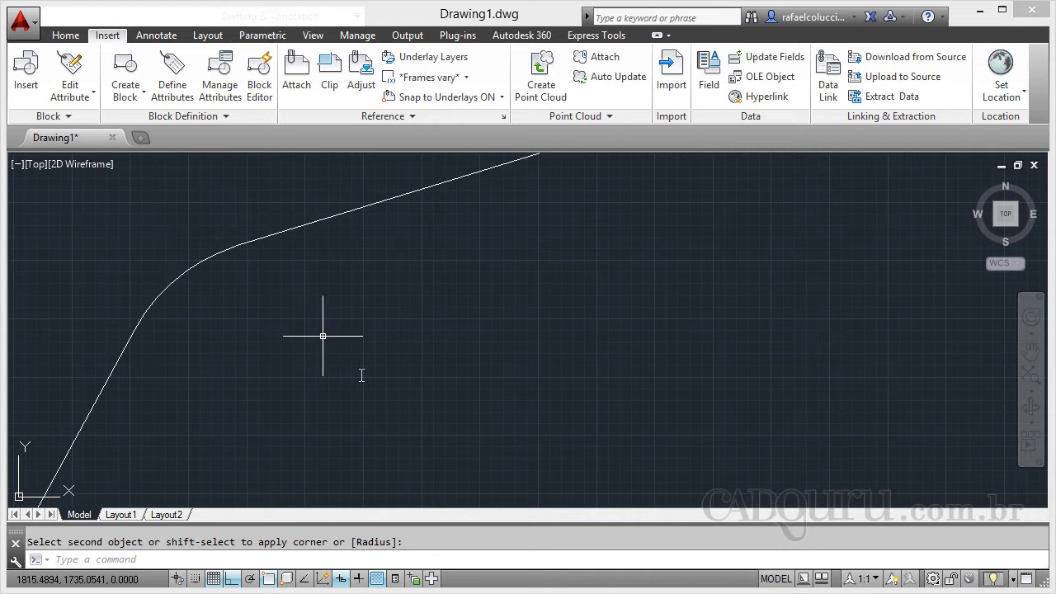
{"action": "scroll", "coordinate": [368, 361], "scroll_direction": "down", "scroll_amount": 2}
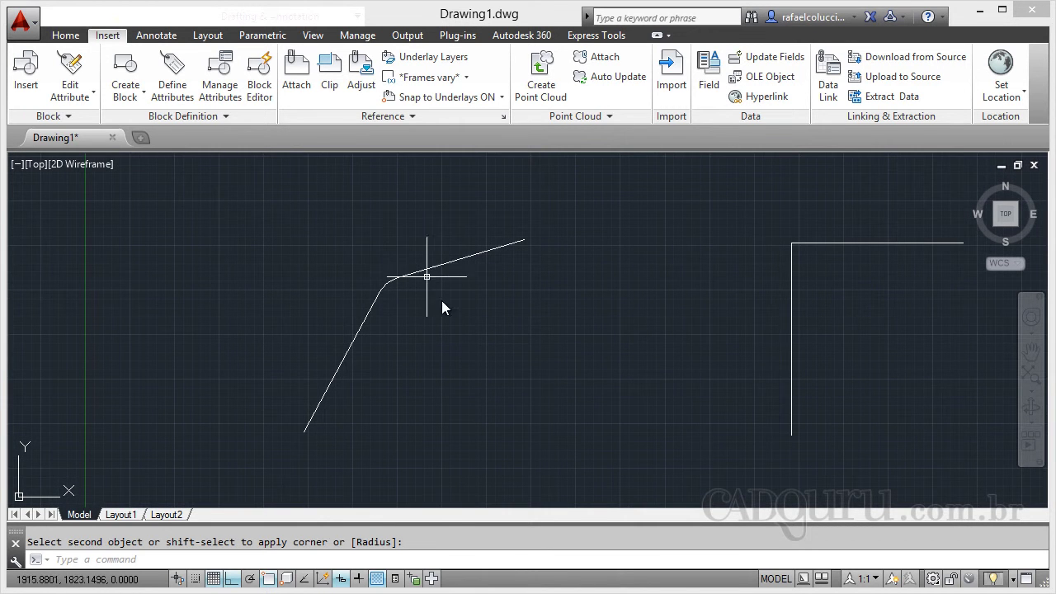
{"action": "type", "text": "CH"}
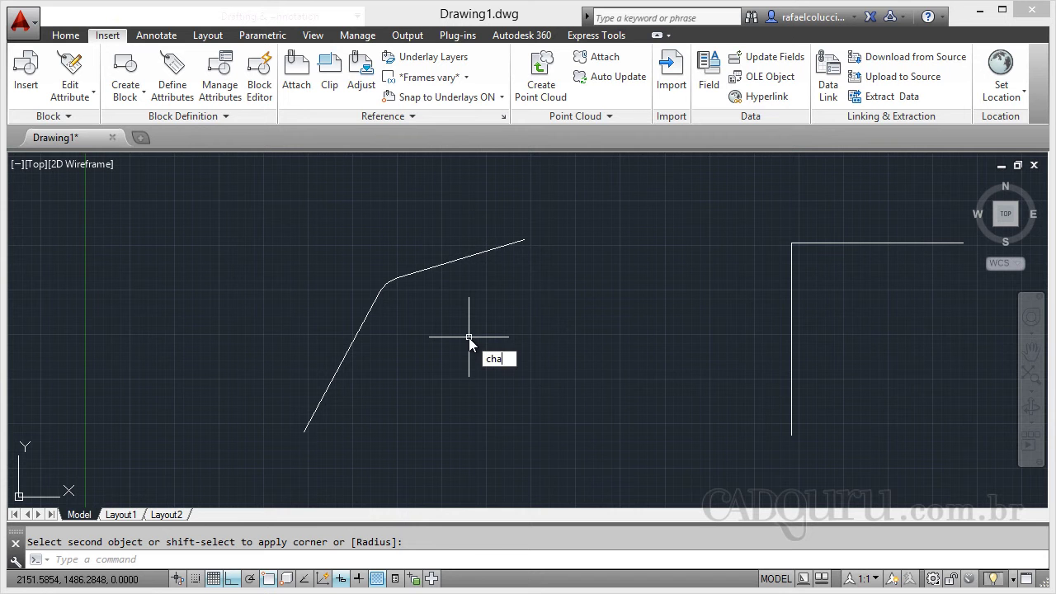
{"action": "type", "text": "A"}
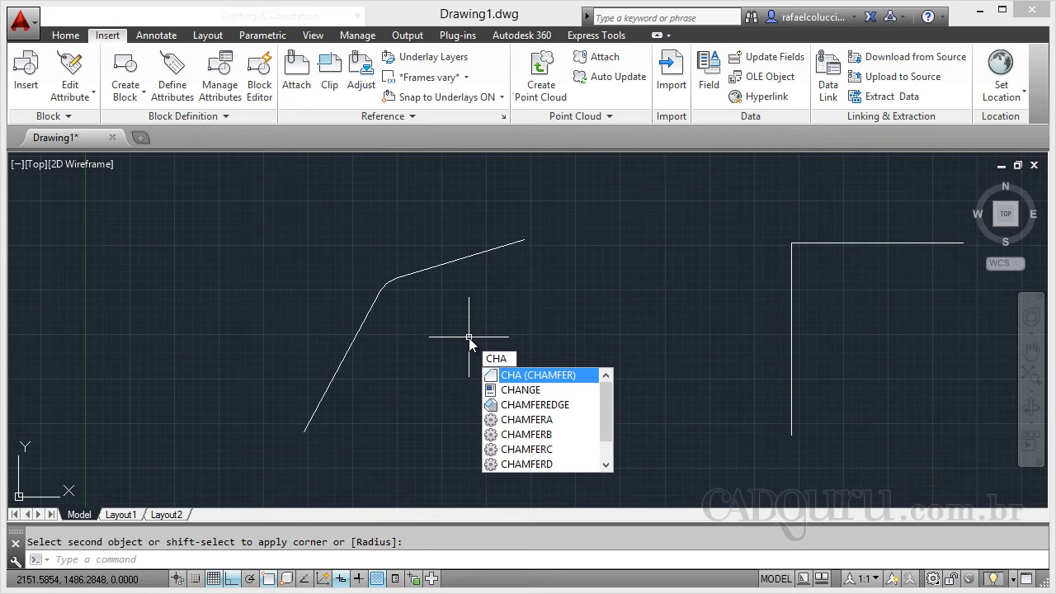
- Set both chamfer distances to 200
{"action": "left_click", "coordinate": [535, 374]}
{"action": "scroll", "coordinate": [714, 356], "scroll_direction": "down", "scroll_amount": 2}
{"action": "middle_click_drag", "start_coordinate": [714, 357], "coordinate": [533, 351]}
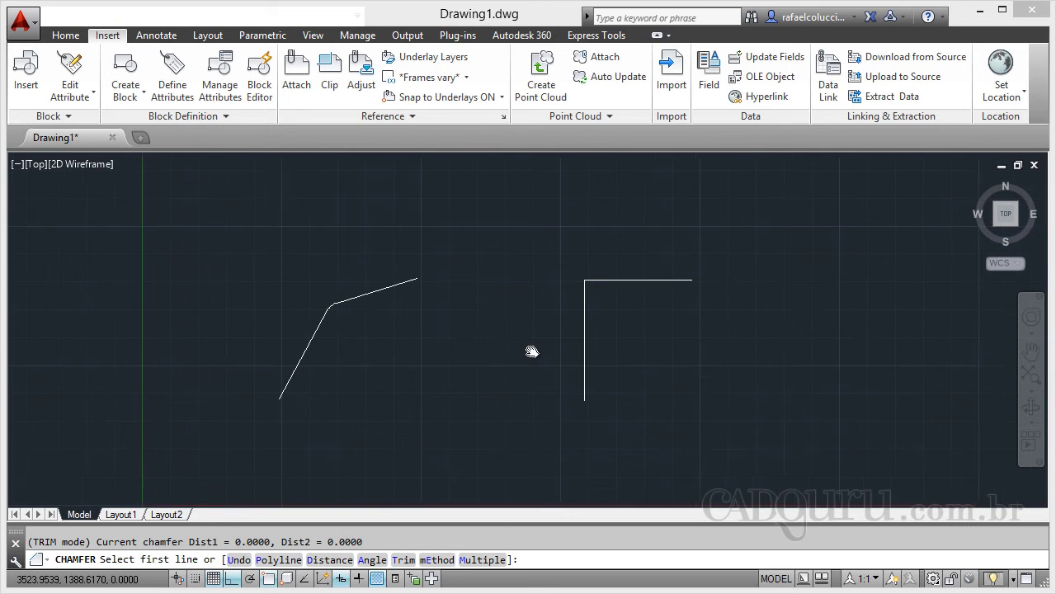
{"action": "scroll", "coordinate": [598, 306], "scroll_direction": "up", "scroll_amount": 2}
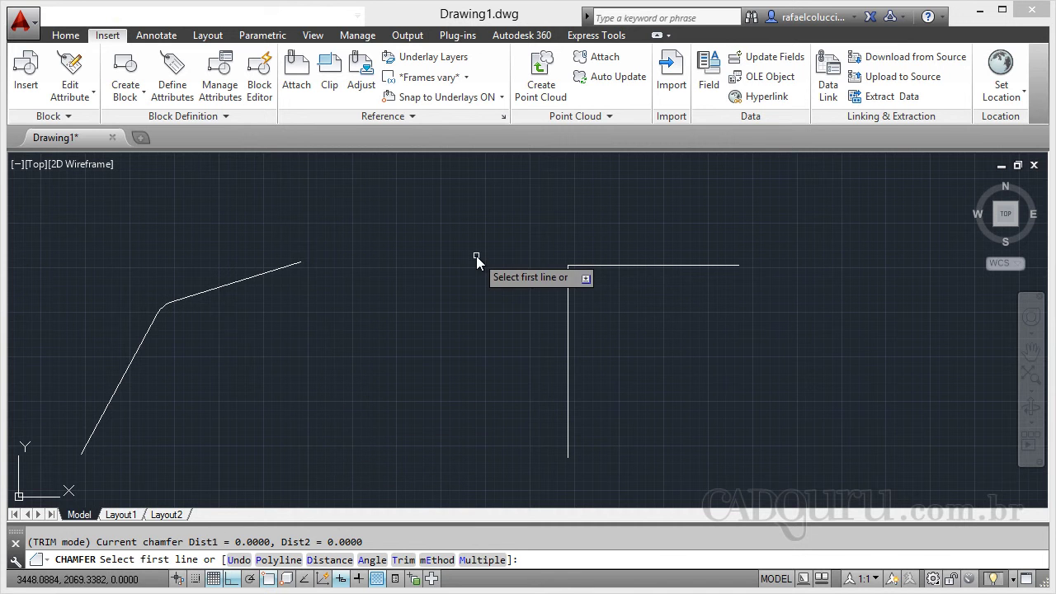
{"action": "left_click", "coordinate": [330, 560]}
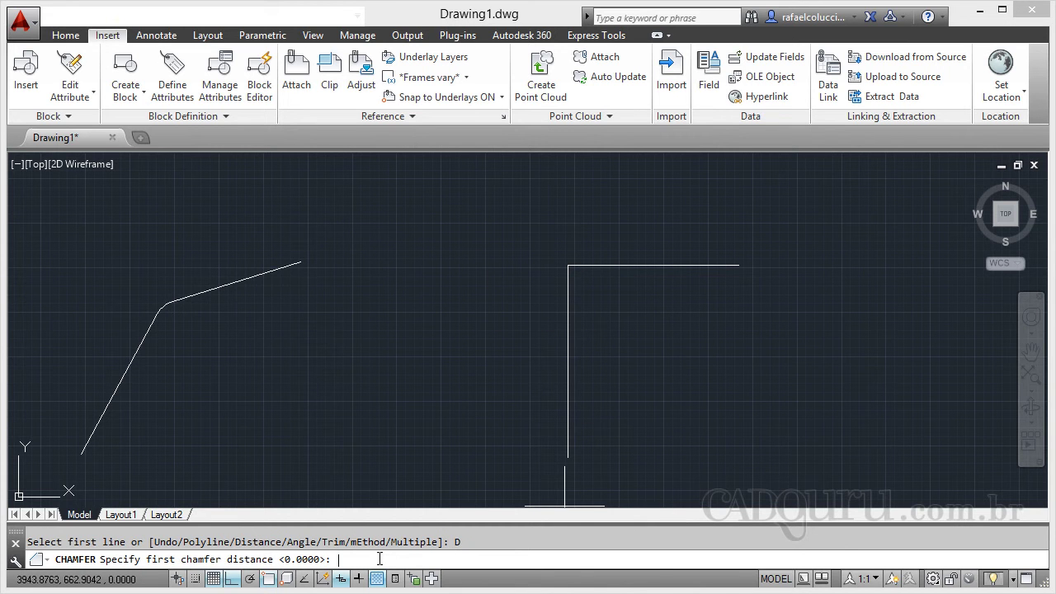
{"action": "type", "text": "200"}
{"action": "key", "text": "Return"}
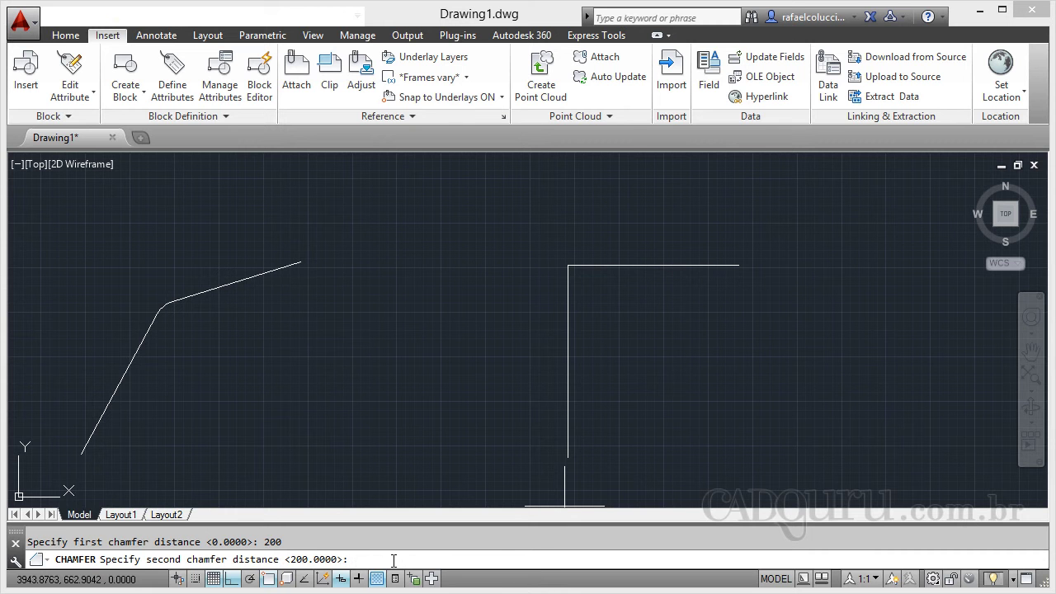
{"action": "type", "text": "00"}
{"action": "key", "text": "Return"}
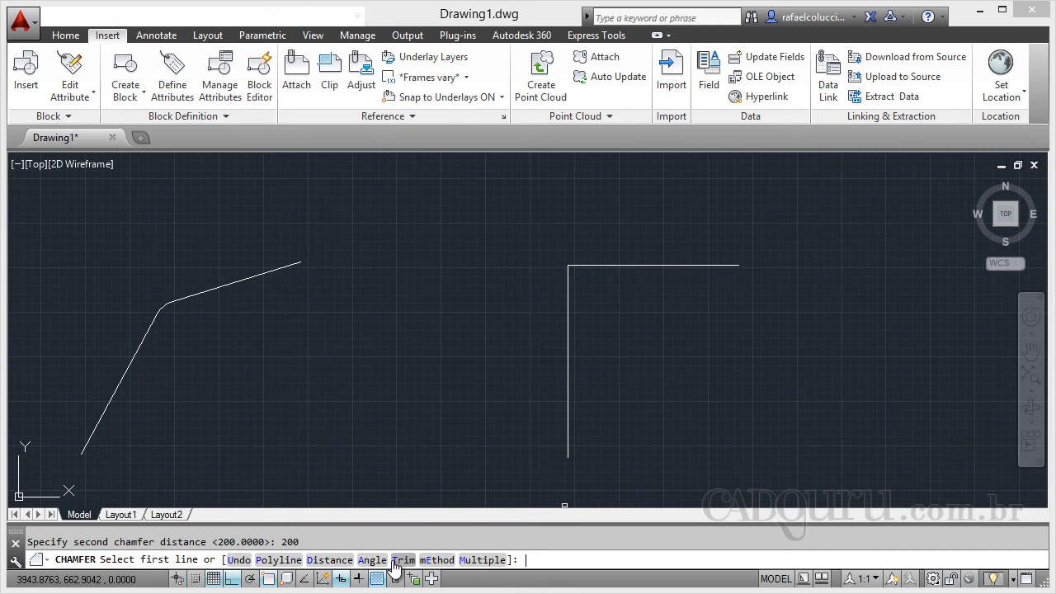
- Chamfer the right-angle corner using its vertical and horizontal lines
{"action": "left_click", "coordinate": [569, 295]}
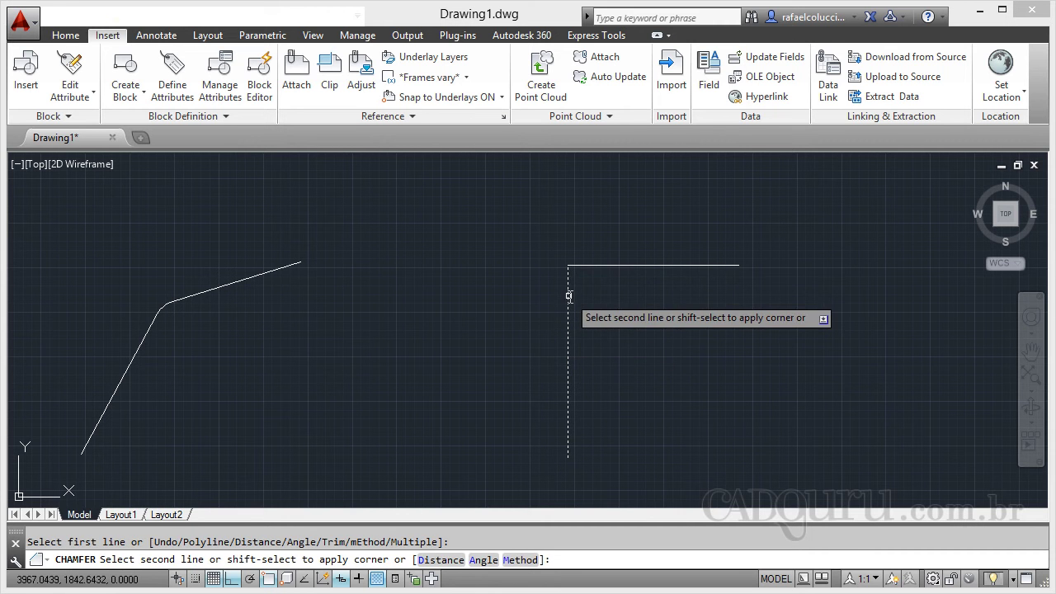
{"action": "left_click", "coordinate": [615, 265]}
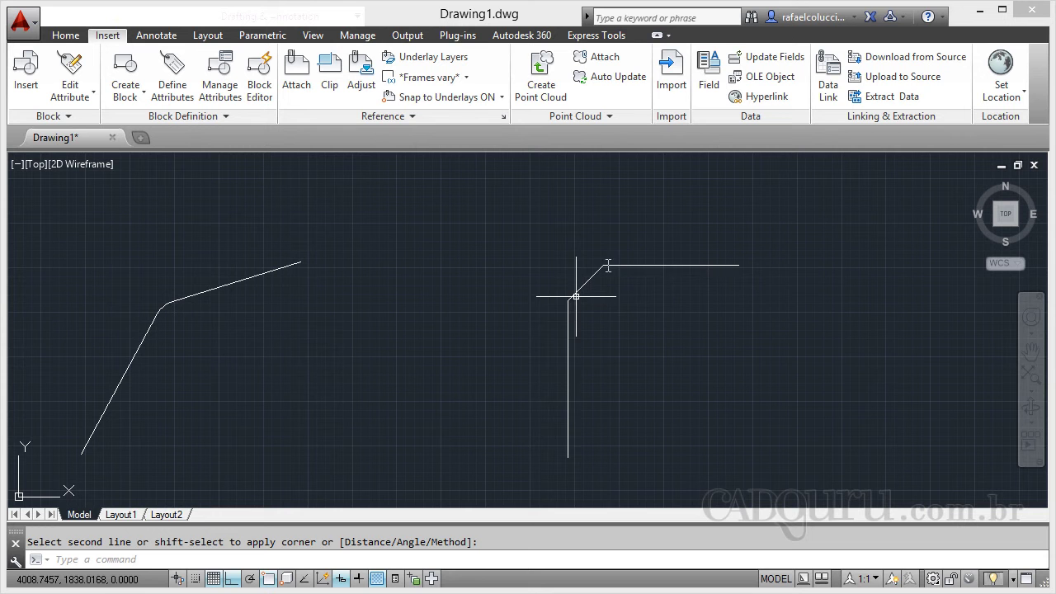
{"action": "scroll", "coordinate": [620, 301], "scroll_direction": "down", "scroll_amount": 3}
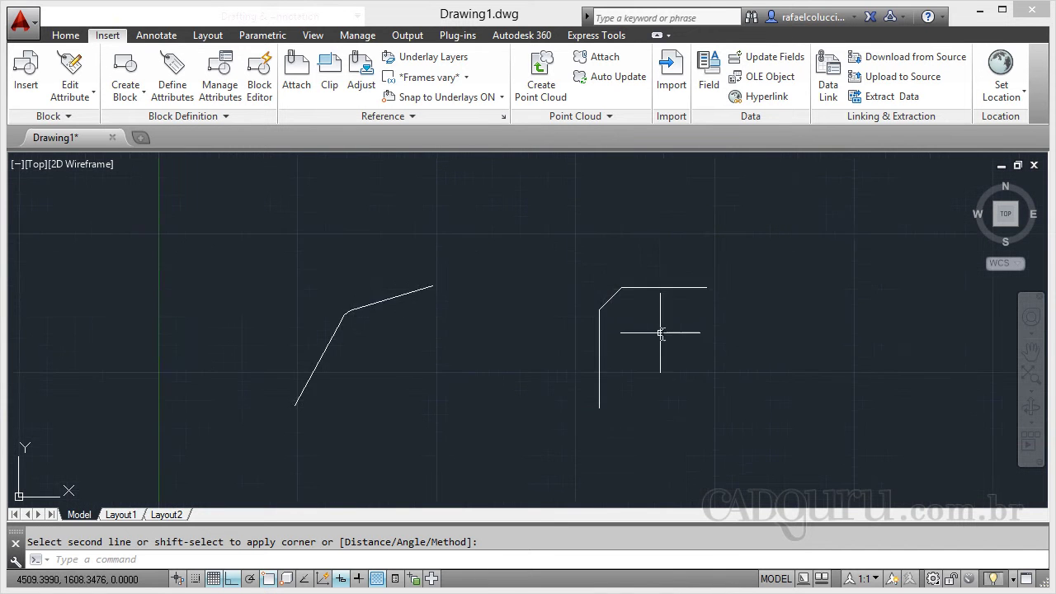
{"action": "middle_click_drag", "start_coordinate": [663, 295], "coordinate": [438, 292]}
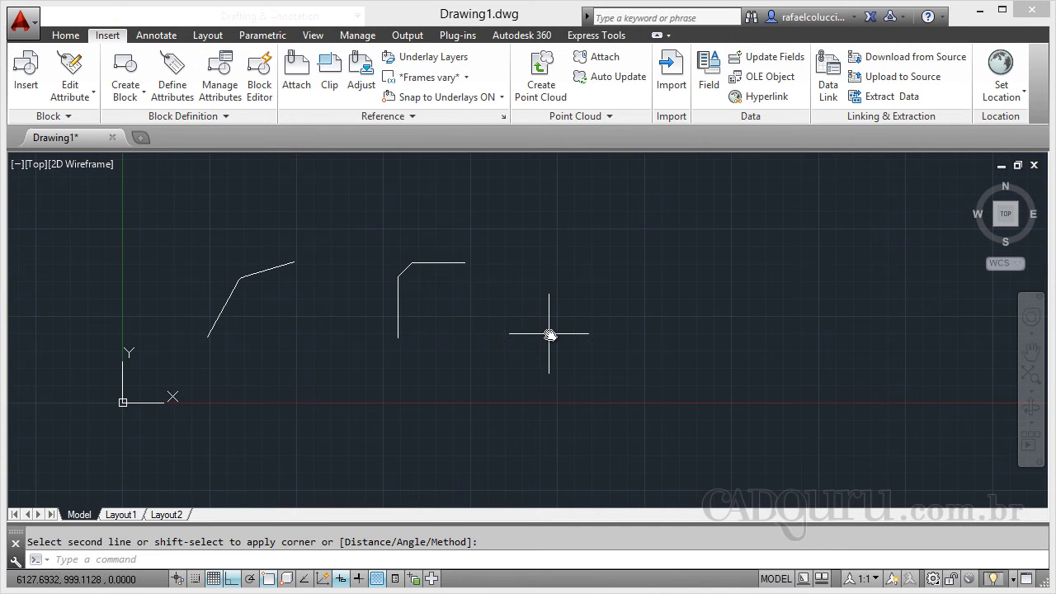
- Draw a separate vertical line on the right of the drawing
{"action": "type", "text": "pl"}
{"action": "key", "text": "Return"}
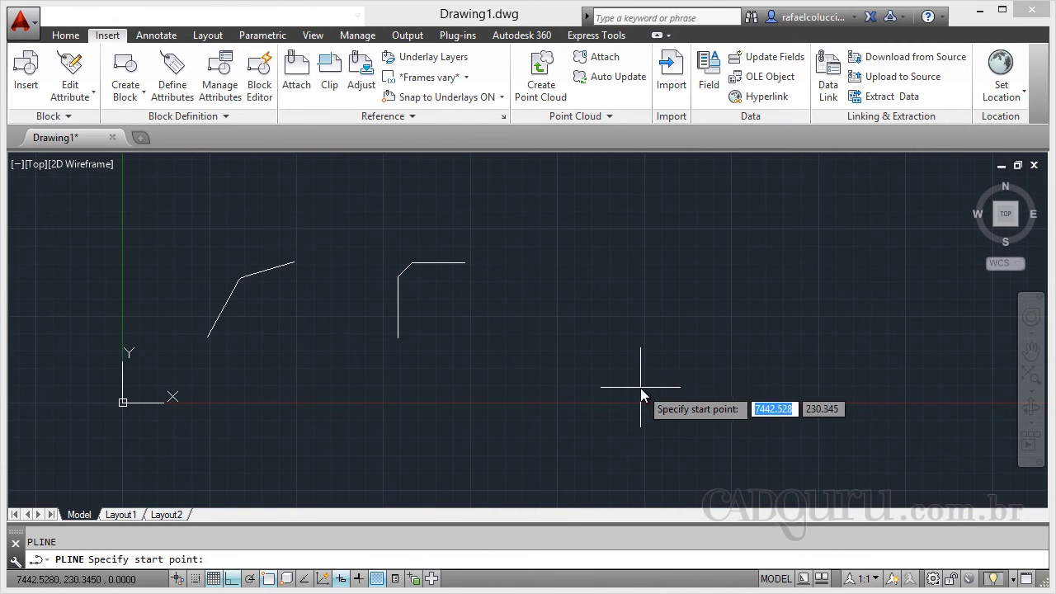
{"action": "left_click", "coordinate": [641, 386]}
{"action": "left_click", "coordinate": [641, 256]}
{"action": "key", "text": "Escape"}
- Draw a separate horizontal line above and right of the vertical line, not touching it
{"action": "type", "text": "pl"}
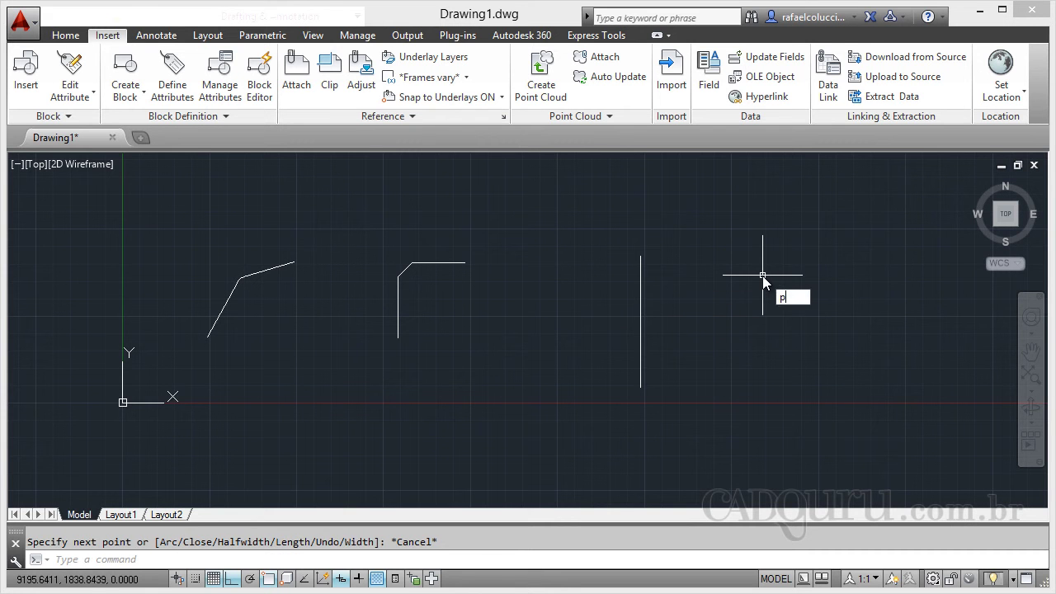
{"action": "key", "text": "Return"}
{"action": "left_click", "coordinate": [835, 210]}
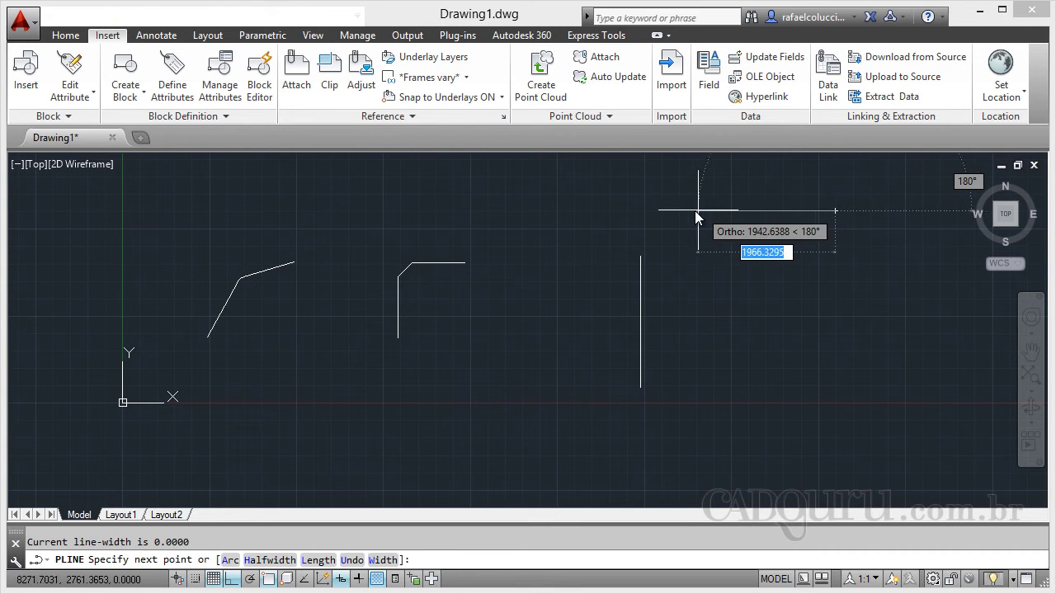
{"action": "left_click", "coordinate": [683, 211]}
{"action": "key", "text": "Escape"}
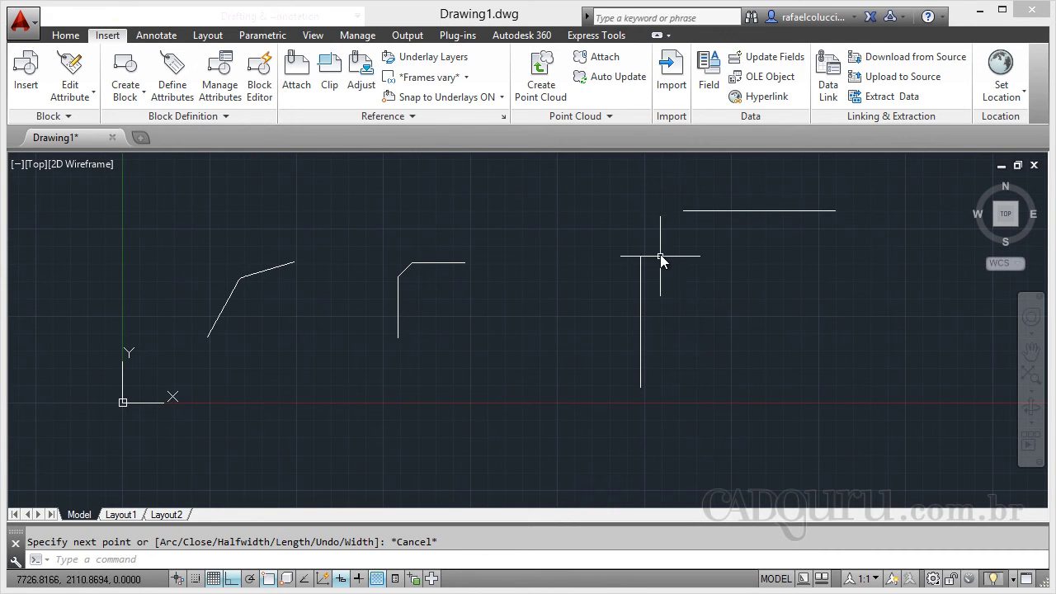
{"action": "scroll", "coordinate": [664, 242], "scroll_direction": "up", "scroll_amount": 2}
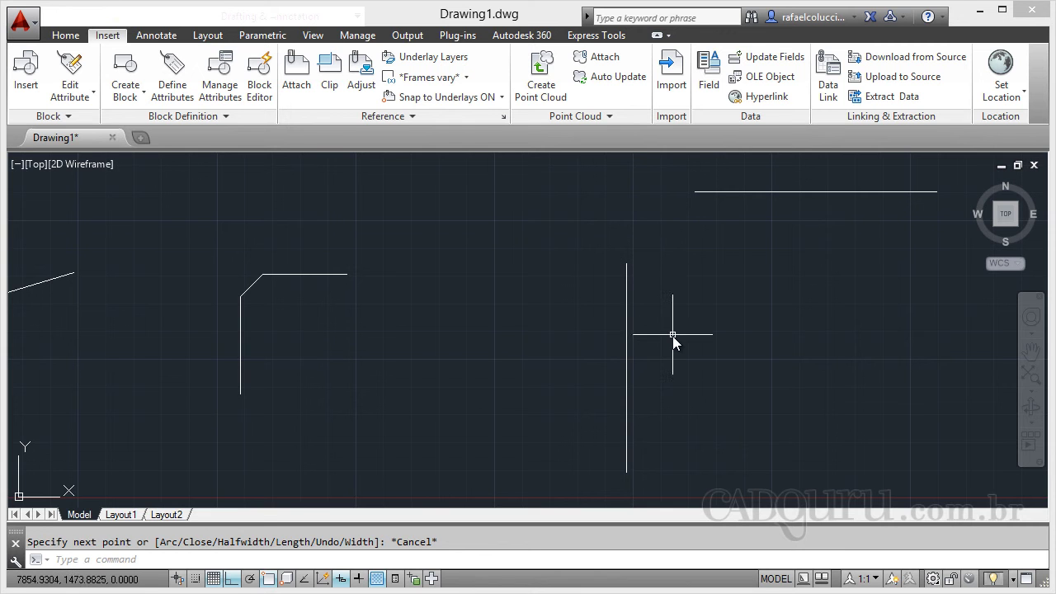
{"action": "type", "text": "f"}
{"action": "key", "text": "Return"}
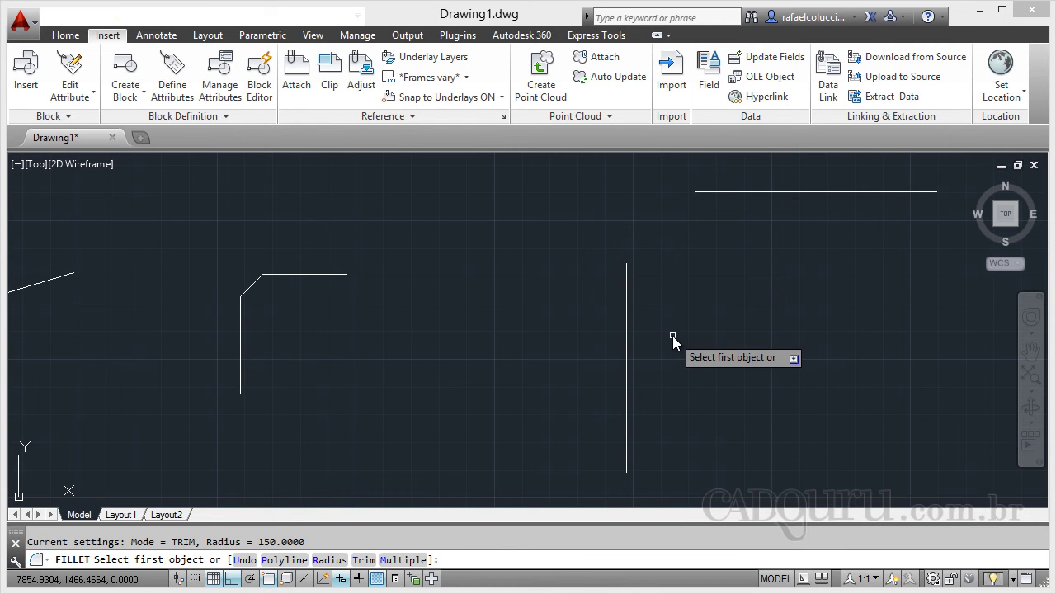
- Fillet the vertical and horizontal lines with radius 0 into a sharp corner
{"action": "left_click", "coordinate": [330, 561]}
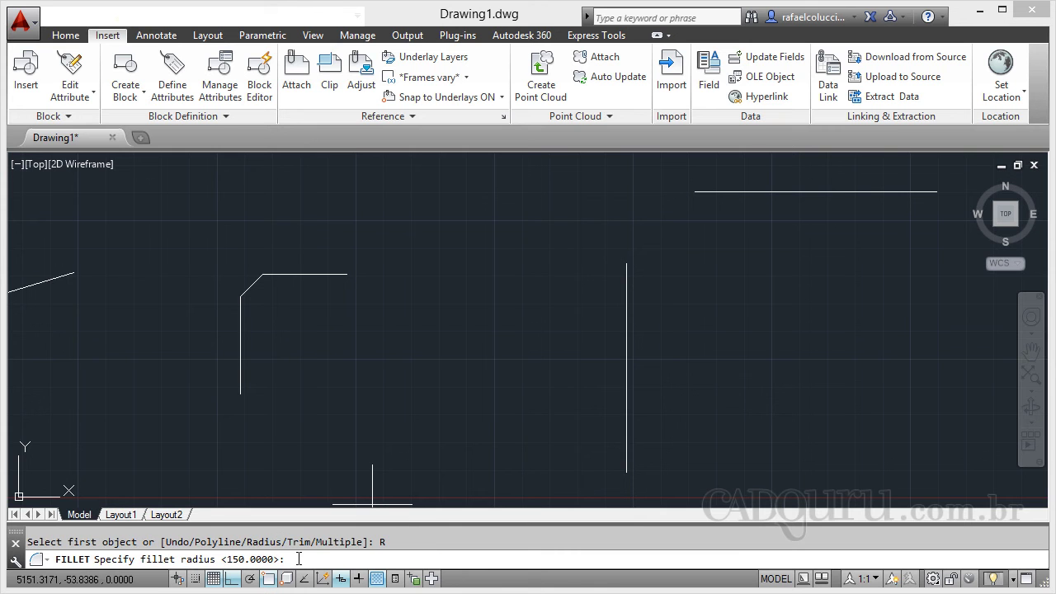
{"action": "type", "text": "0"}
{"action": "key", "text": "Return"}
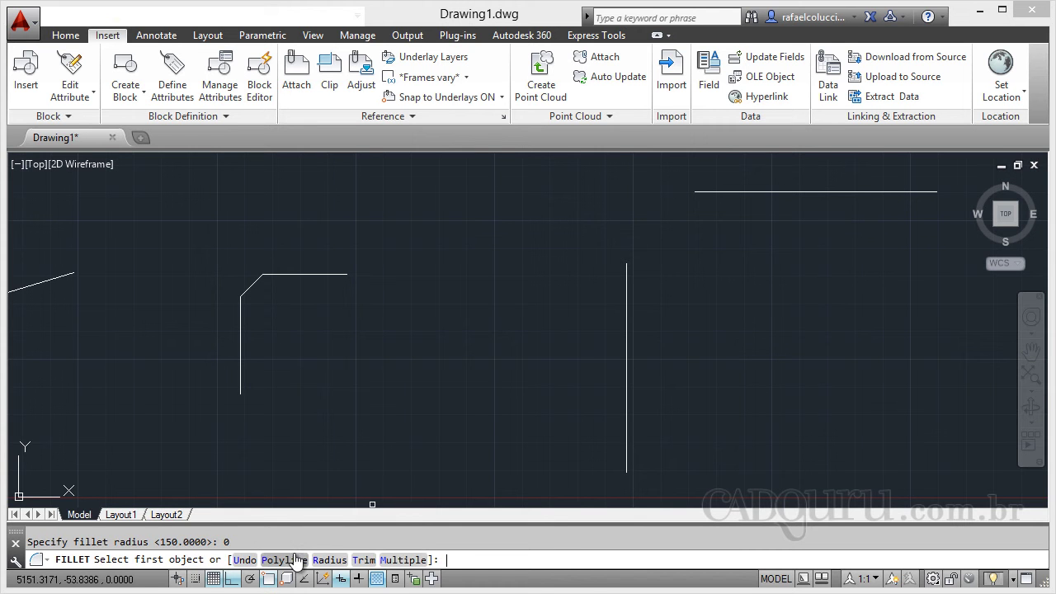
{"action": "left_click", "coordinate": [627, 279]}
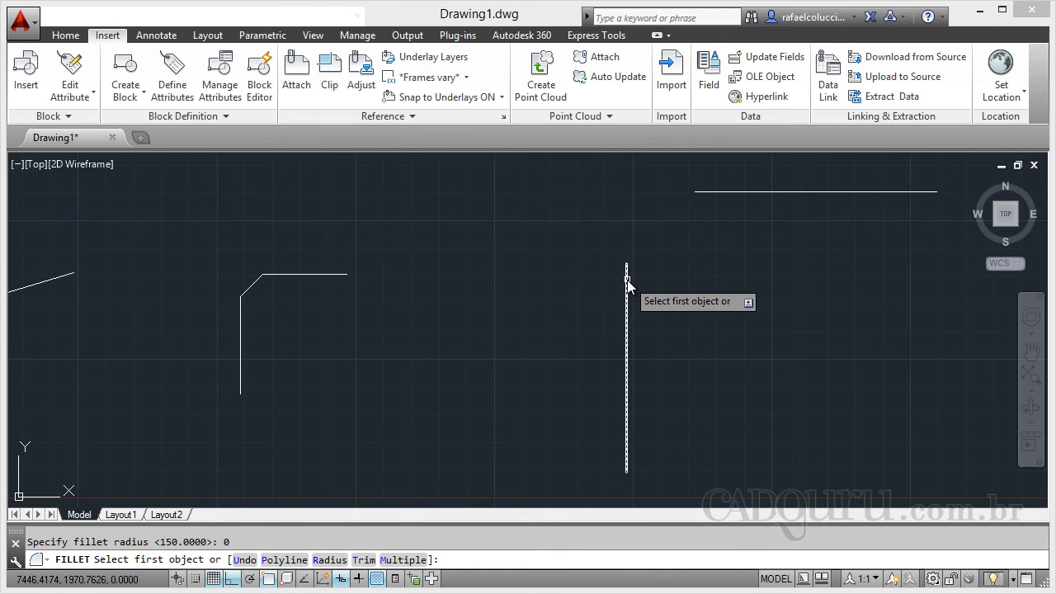
{"action": "left_click", "coordinate": [751, 192]}
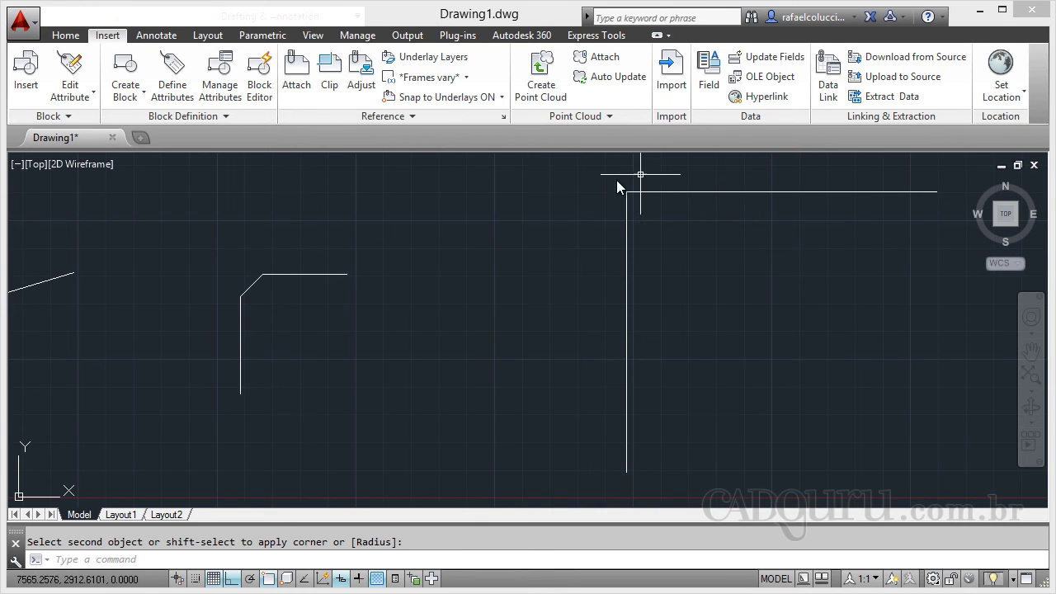
{"action": "key", "text": "ctrl+z"}
{"action": "scroll", "coordinate": [641, 277], "scroll_direction": "down", "scroll_amount": 2}
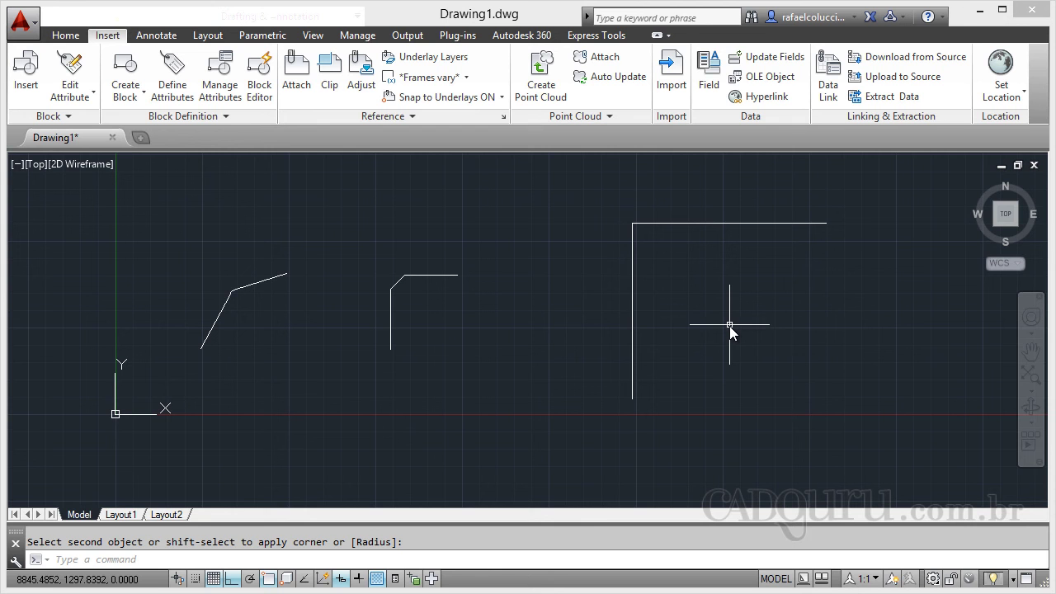